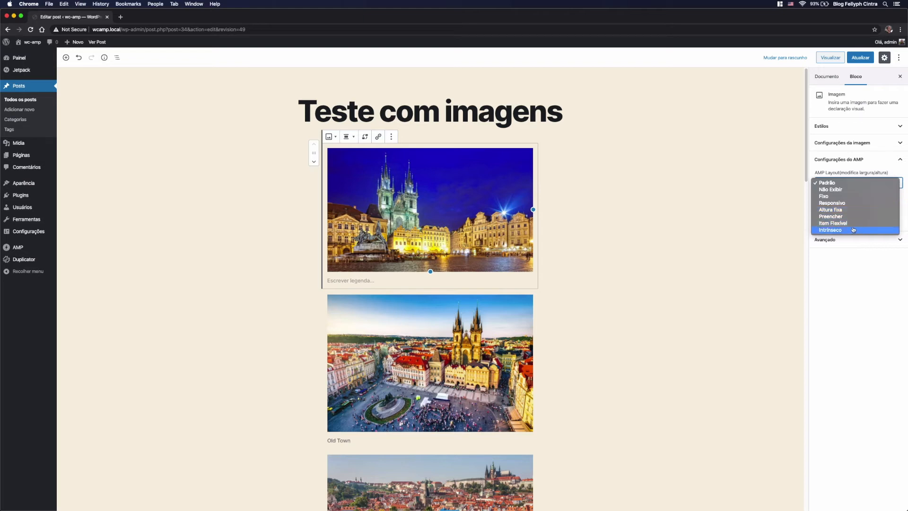
Step: Enable the AMP lightbox effect on the first image and caption it "Old Town em praga"
click(775, 169)
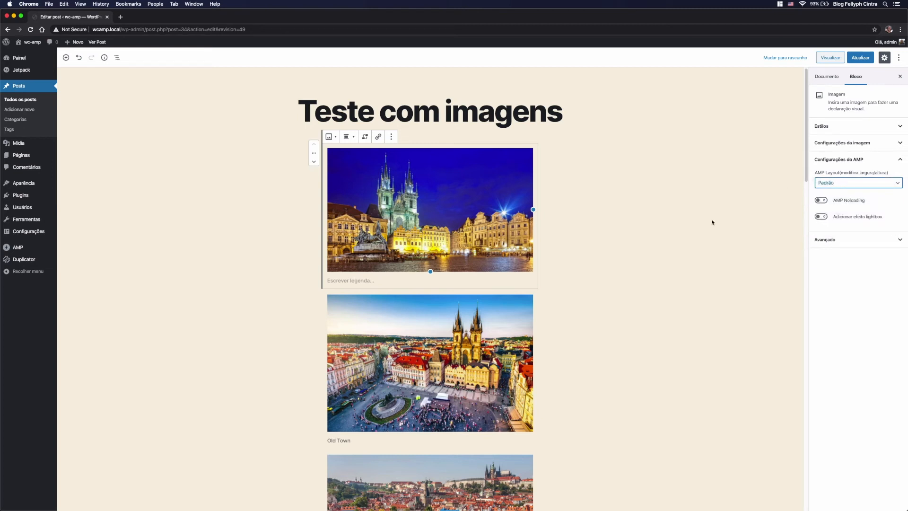
click(822, 218)
click(379, 282)
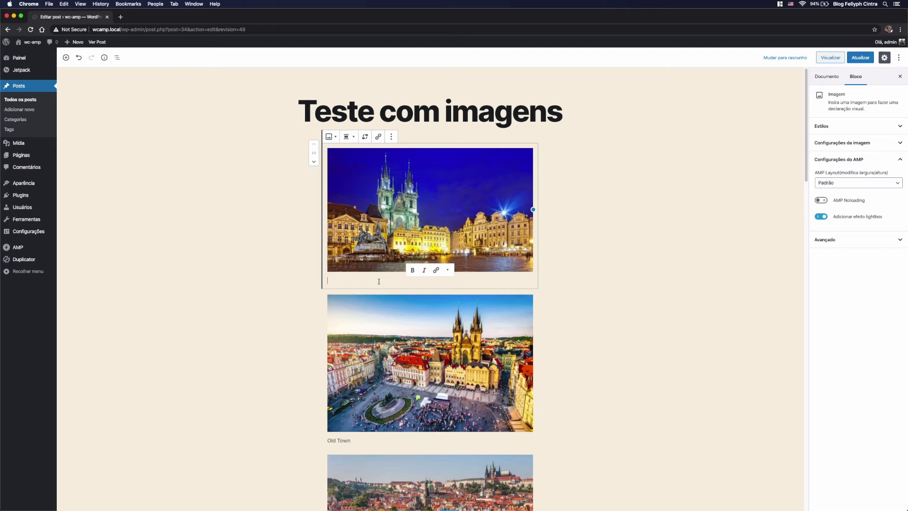
text(Old T)
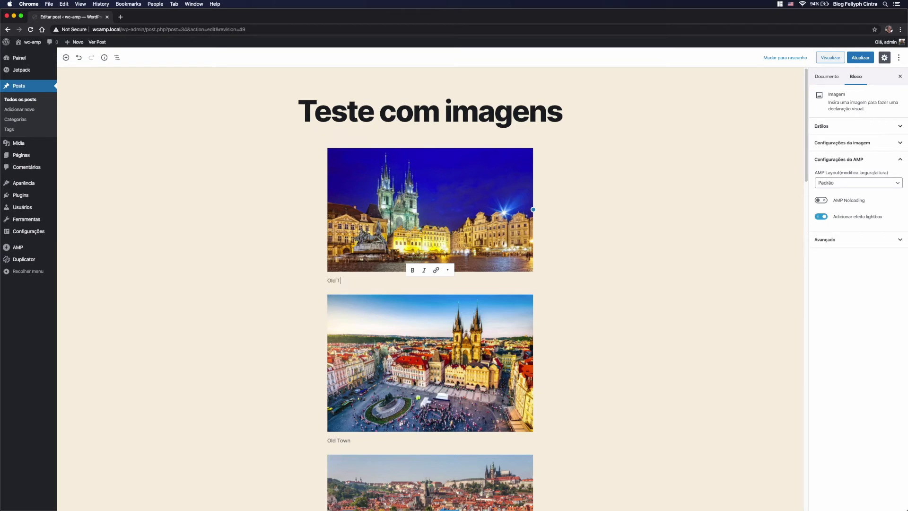
text(own em praga)
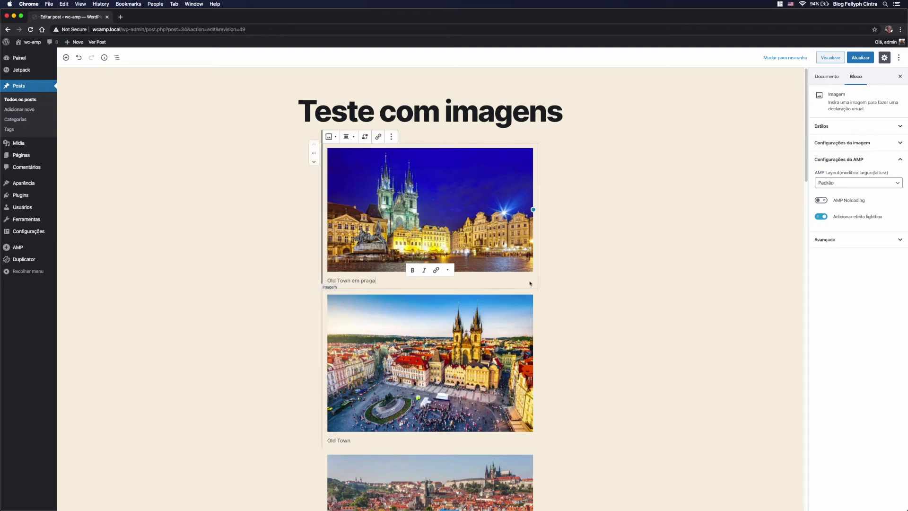
click(566, 250)
Step: Delete all the image blocks below the one captioned "Panoramic view"
click(512, 325)
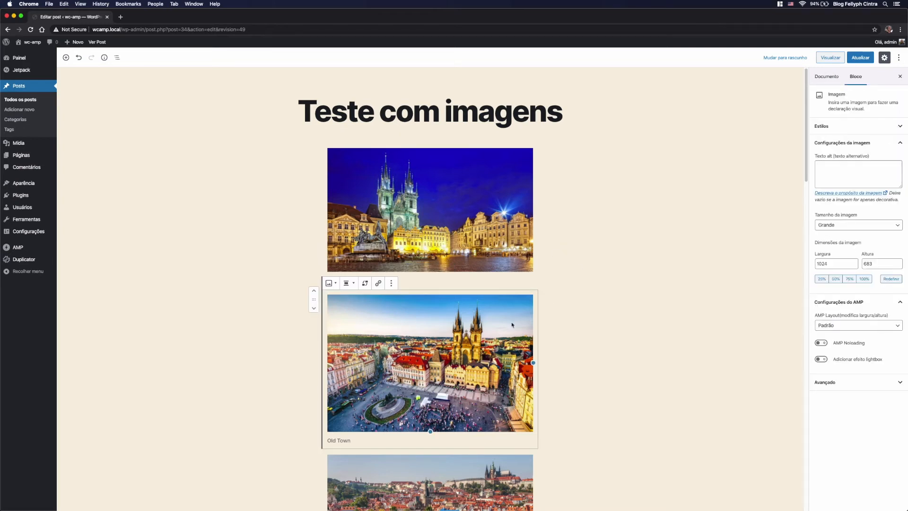
scroll(511, 315, down, 5)
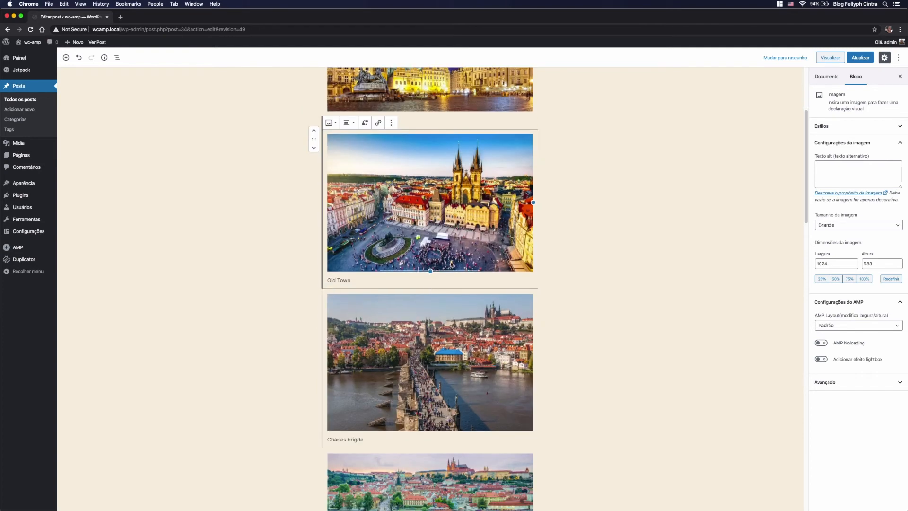
scroll(493, 311, down, 20)
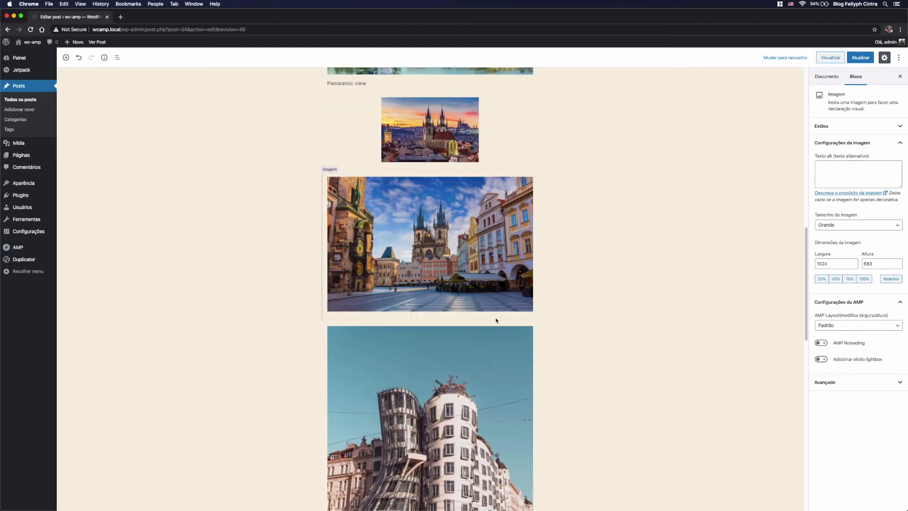
scroll(496, 320, up, 10)
click(462, 327)
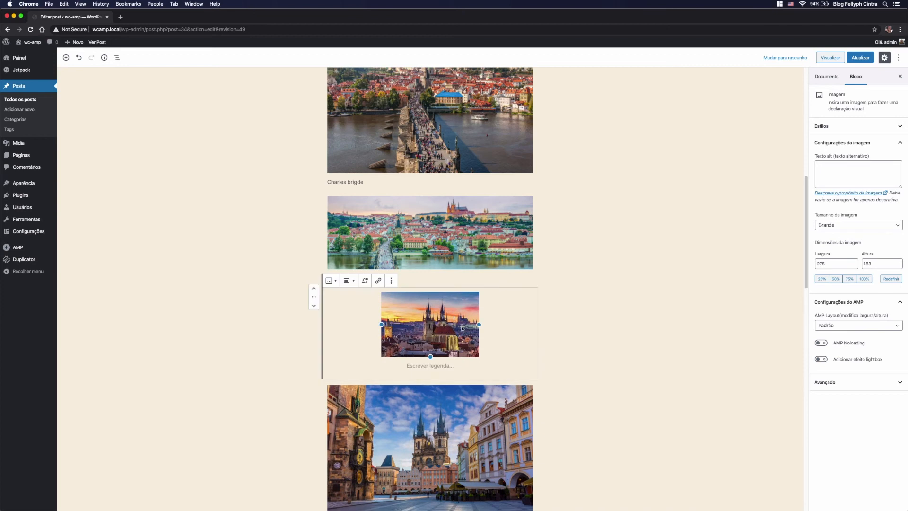
key(BackSpace)
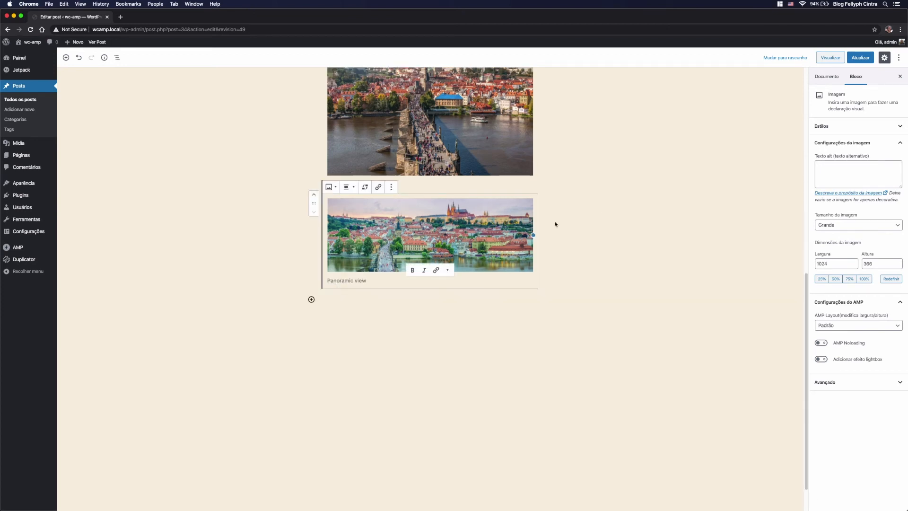
scroll(417, 266, up, 6)
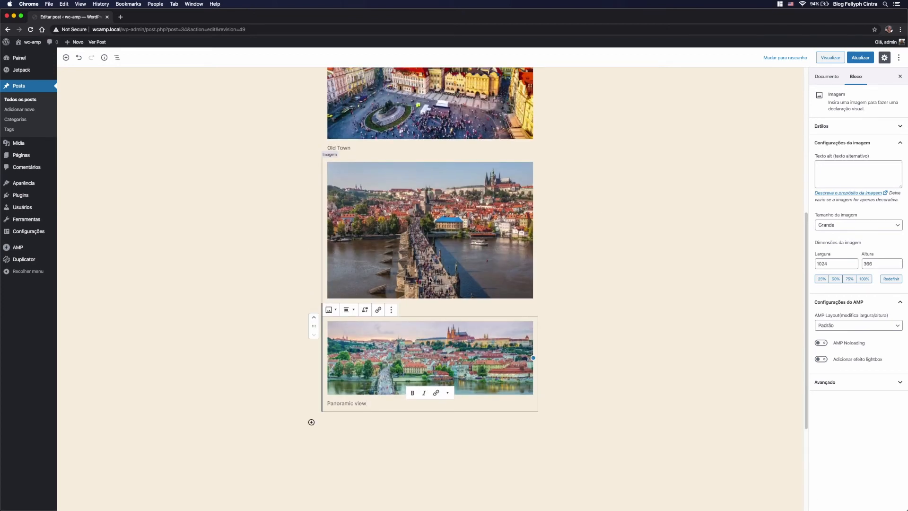
Step: Insert a Galeria block at the end of the post, below the panoramic image
scroll(378, 342, down, 2)
scroll(379, 342, down, 3)
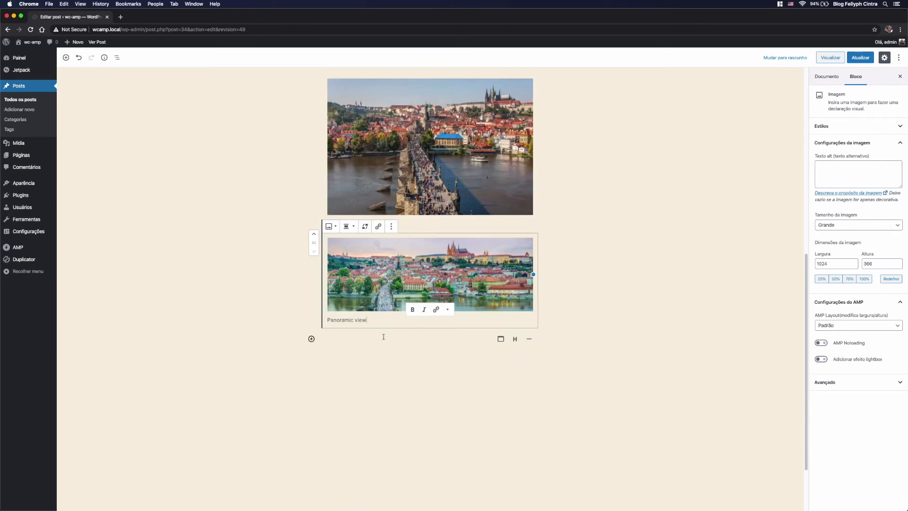
click(312, 339)
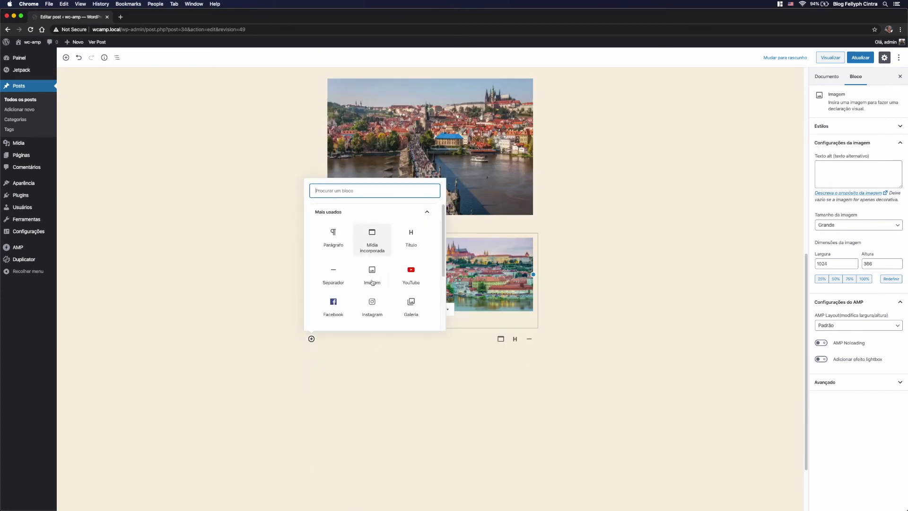
click(410, 307)
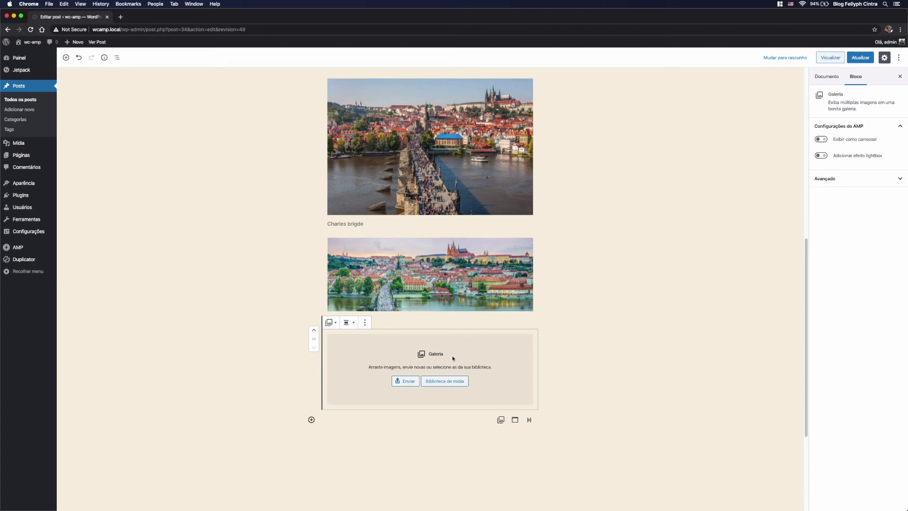
Step: Create a gallery from the media library's dancing house, old town square, sunset cathedral, hotel facade and astronomical clock photos, in that order
click(444, 382)
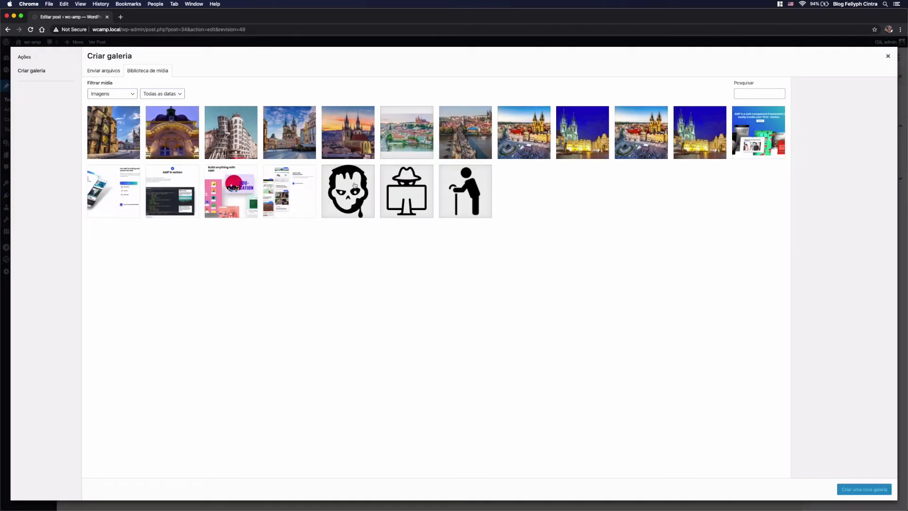
click(223, 137)
click(290, 142)
click(355, 144)
click(147, 148)
click(131, 142)
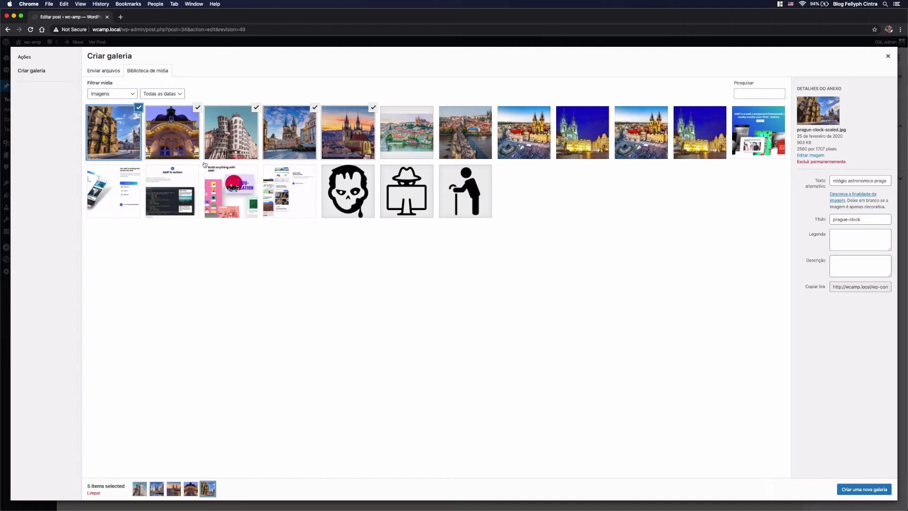
click(857, 492)
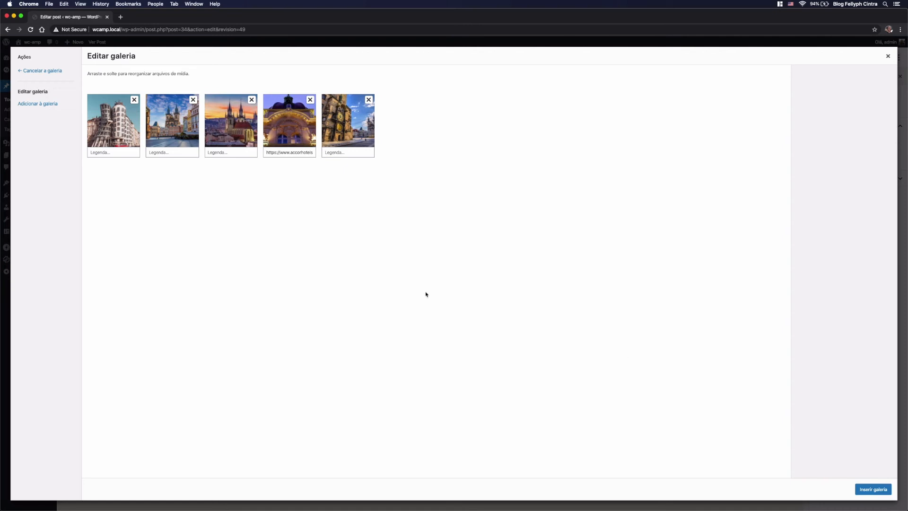
Step: Caption the gallery images "Prédio dançante", "cidade antga", "catedral", "hotel" and "relogio astronomico" in order, and insert the gallery into the post
click(114, 151)
text(Prédio dançante)
key(Tab)
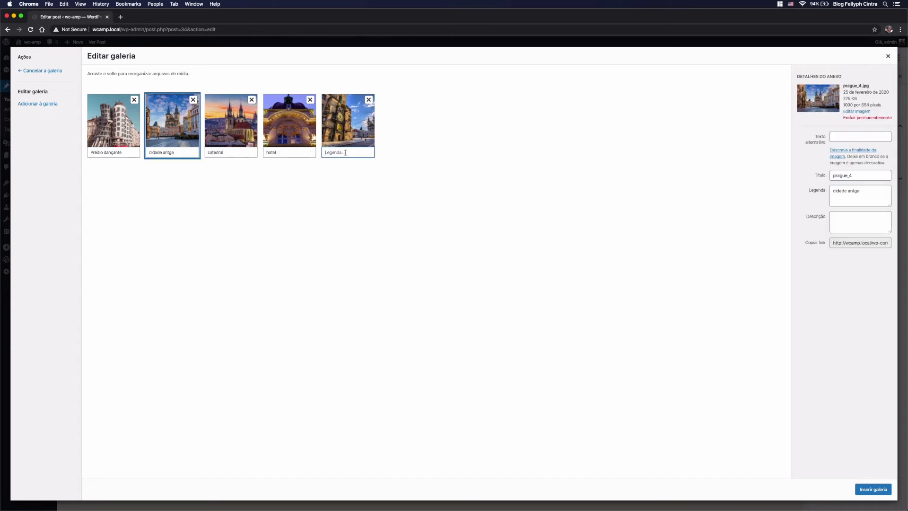
text(relogio astronomico)
click(863, 492)
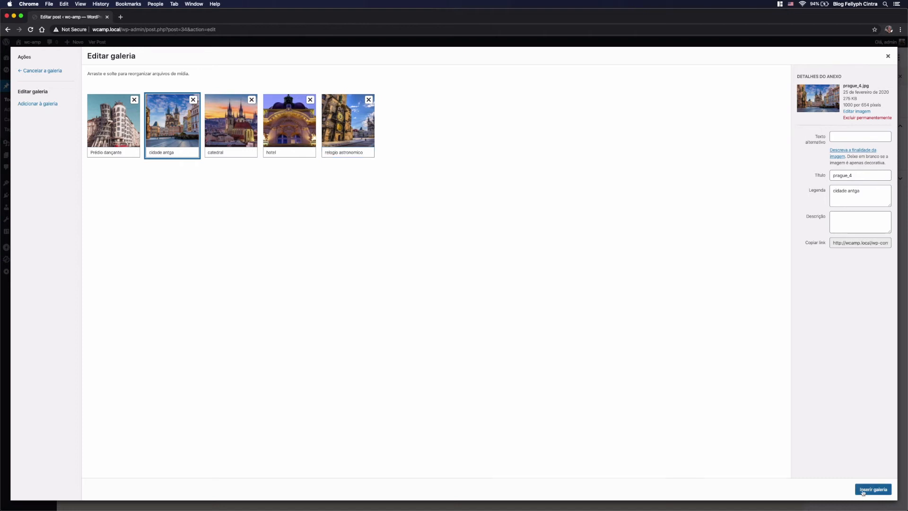
Step: Turn on the AMP carousel display (Exibir como carrossel) for the gallery and update the post
scroll(453, 355, down, 3)
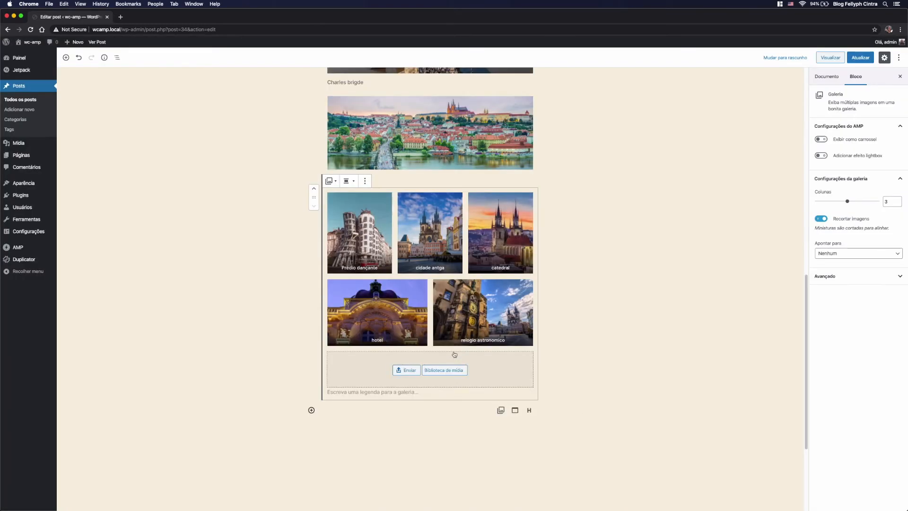
click(448, 263)
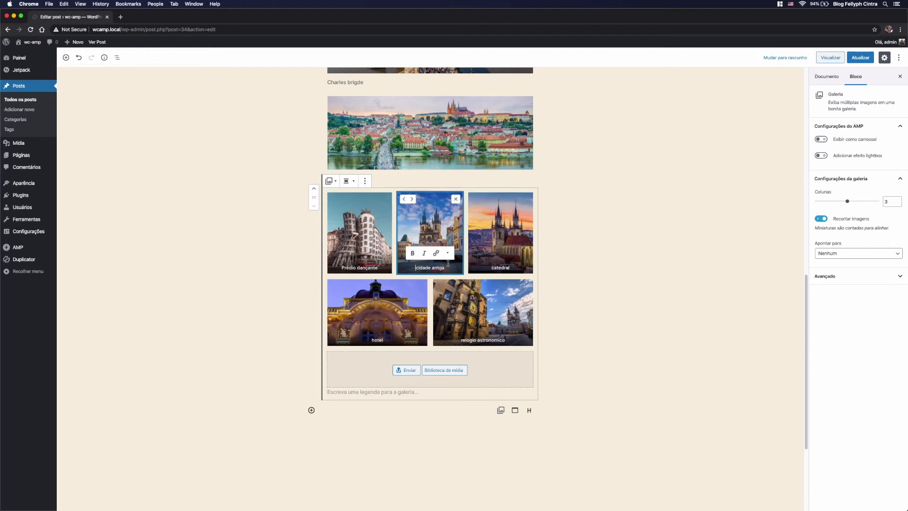
click(359, 203)
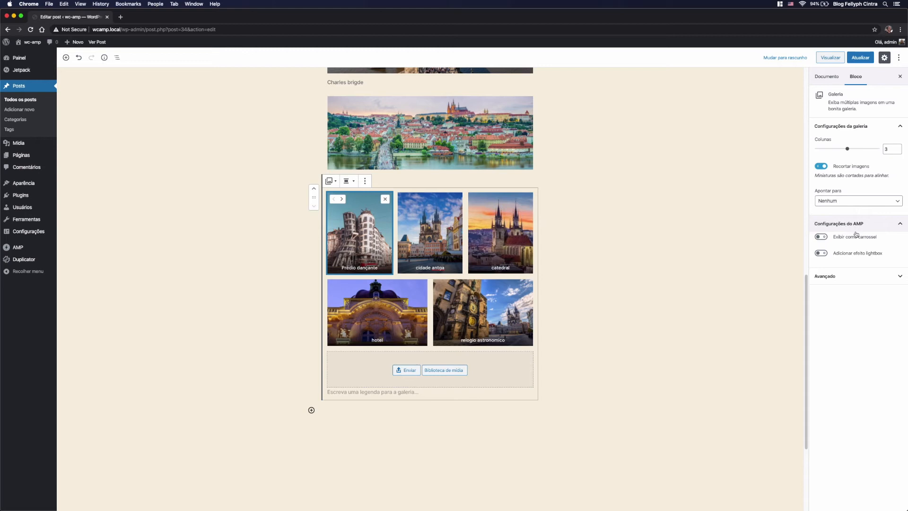
click(821, 237)
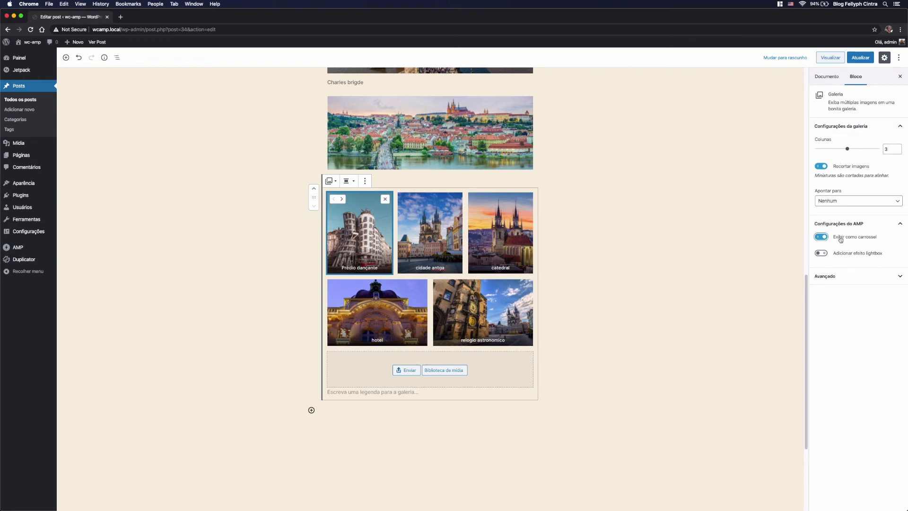
click(857, 62)
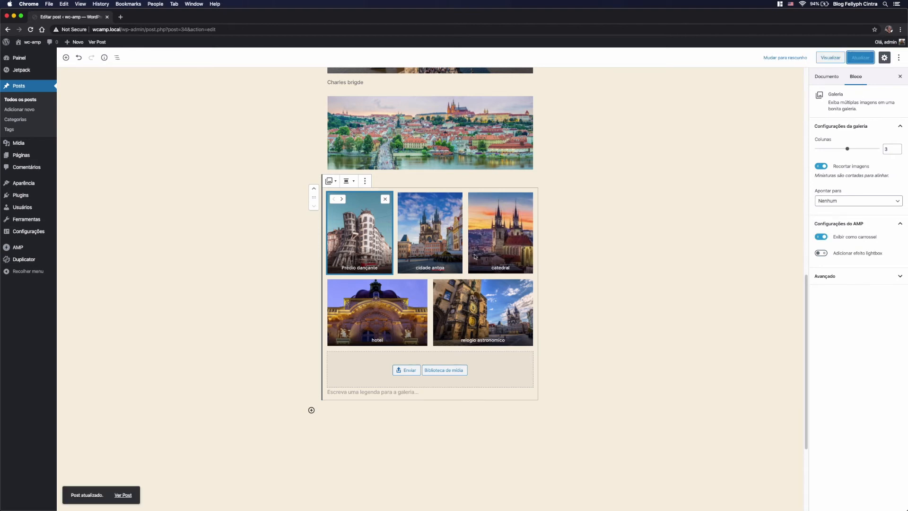
Step: View the published post and advance the gallery carousel from the dancing house to the hotel image
click(123, 495)
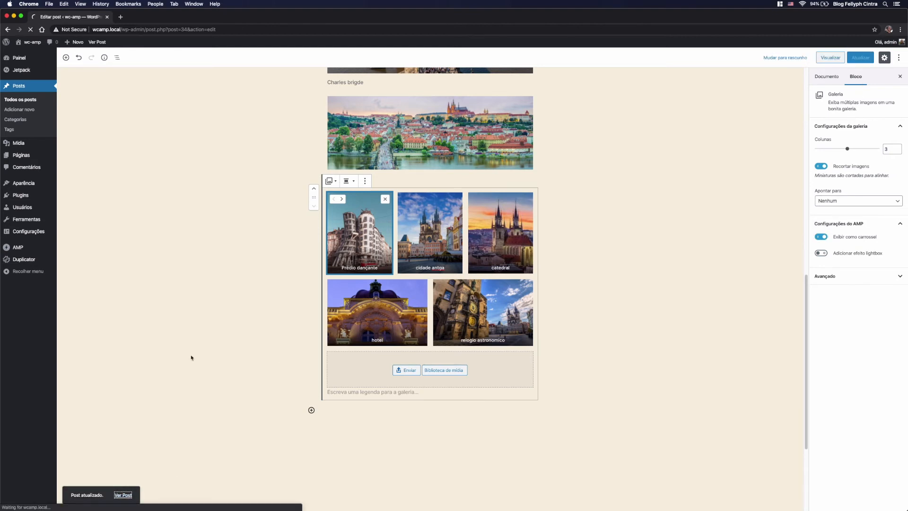
scroll(314, 335, down, 7)
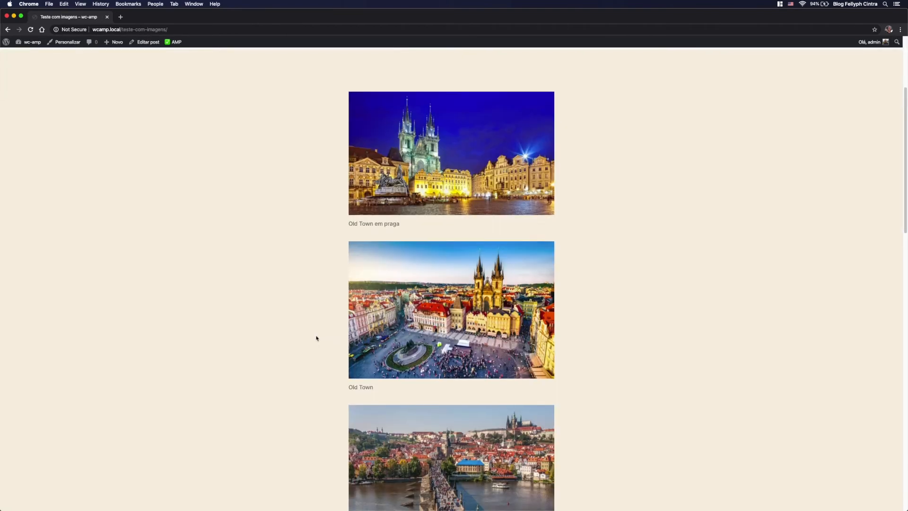
scroll(317, 338, down, 4)
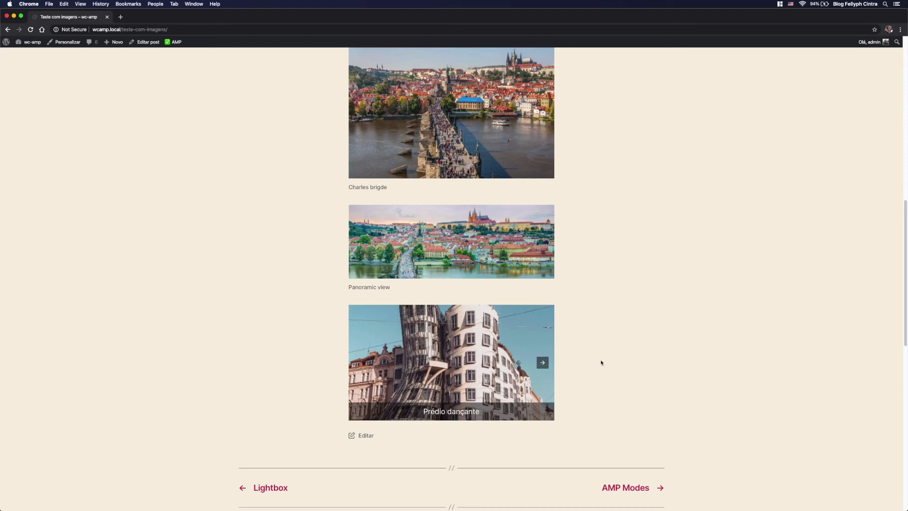
click(543, 362)
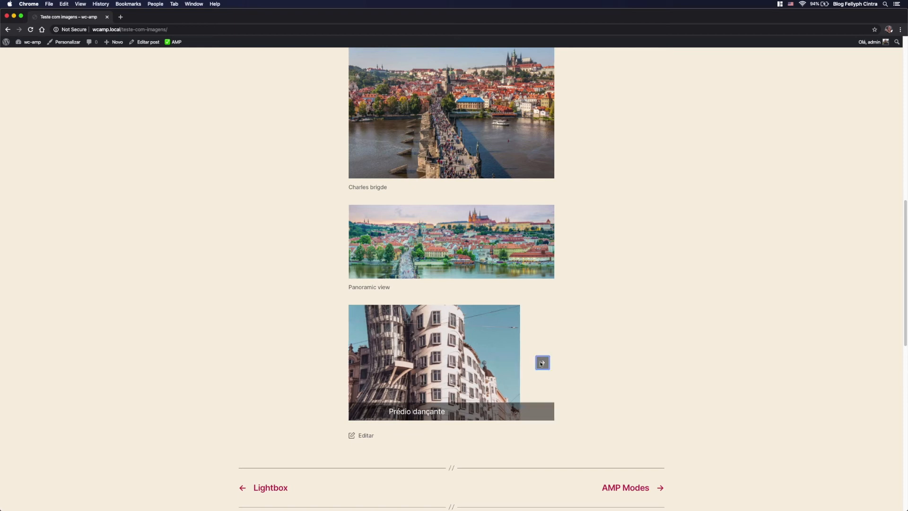
click(543, 363)
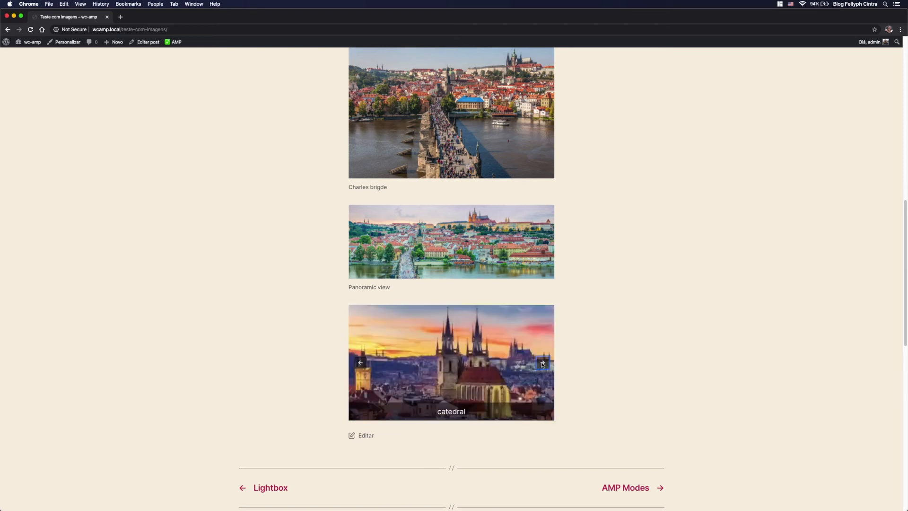
click(543, 363)
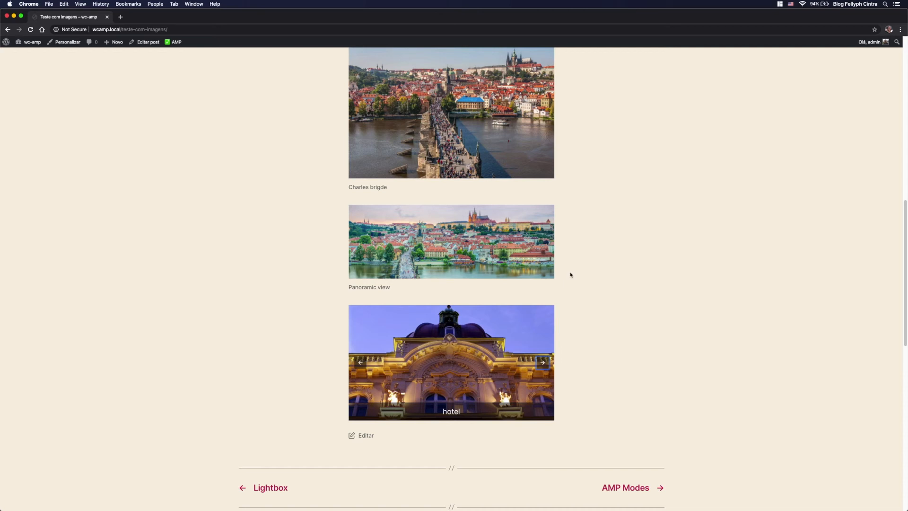
Step: Open the developer tools on the published post, widen them to about two thirds of the window, and display the network requests
right_click(583, 264)
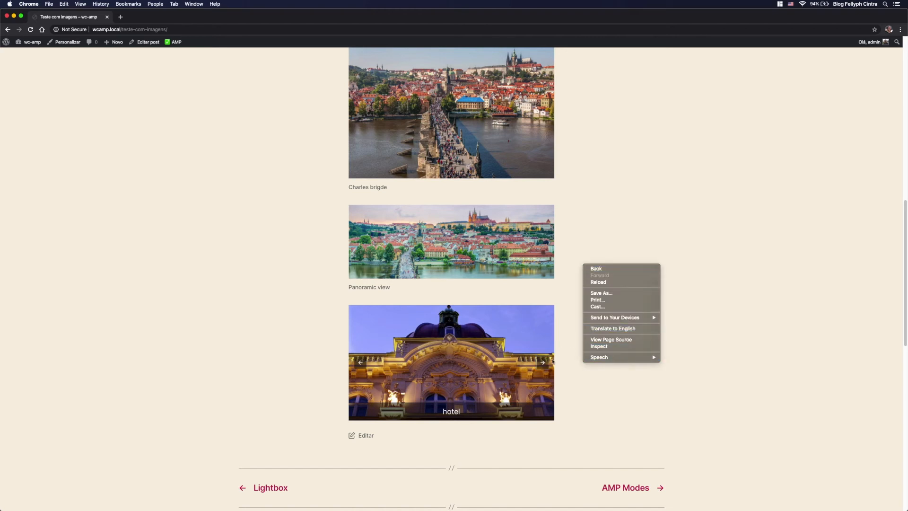
click(600, 346)
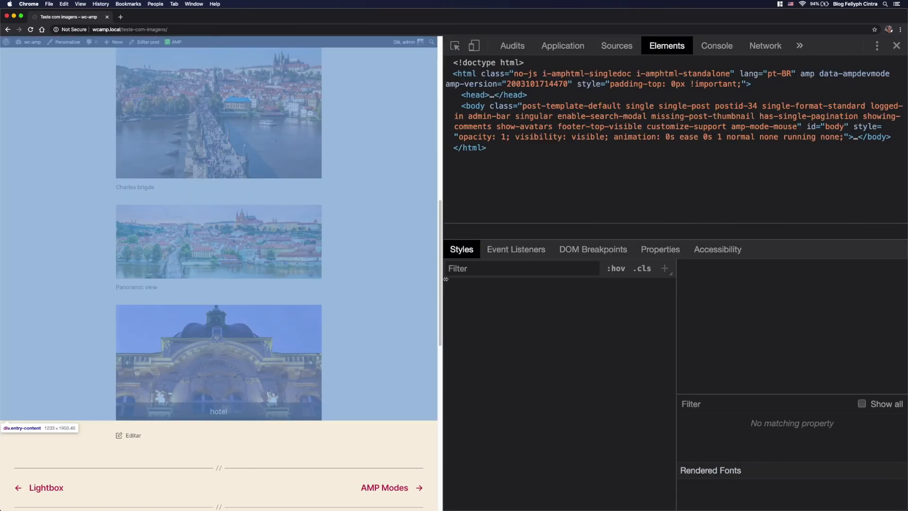
drag(443, 279, 313, 284)
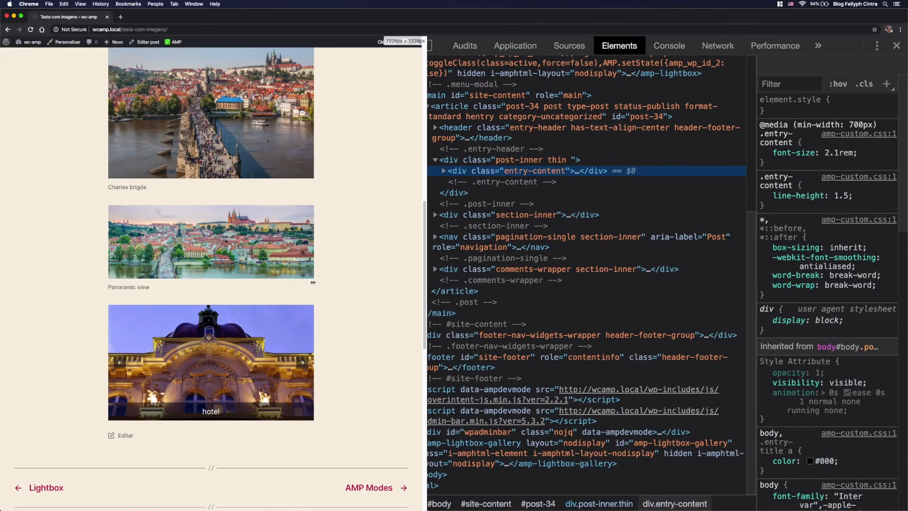
scroll(274, 284, down, 3)
scroll(274, 284, up, 12)
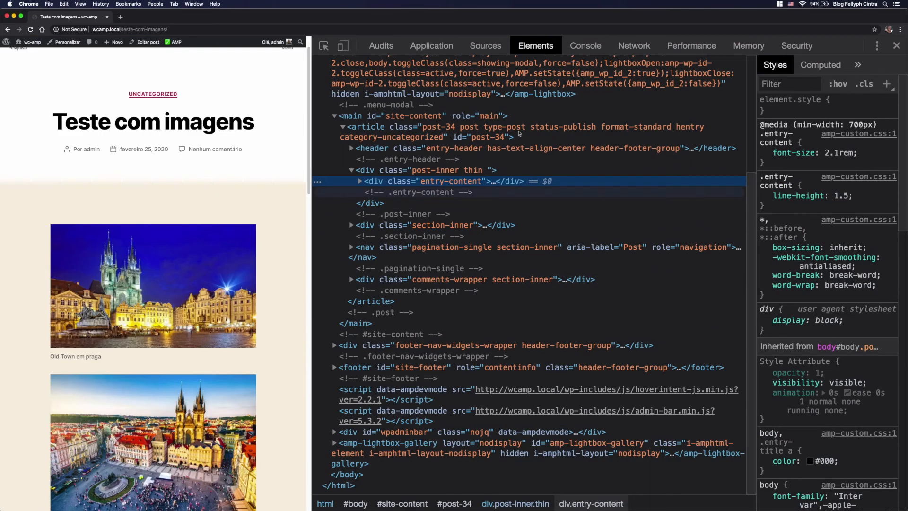
click(634, 45)
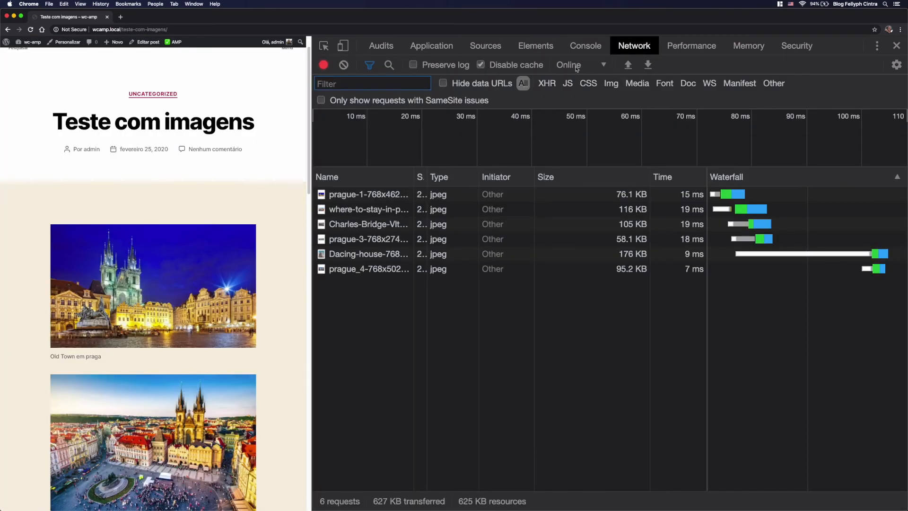
Step: Throttle the network to Slow 3G, widen the developer tools slightly, and reload the published post
click(577, 66)
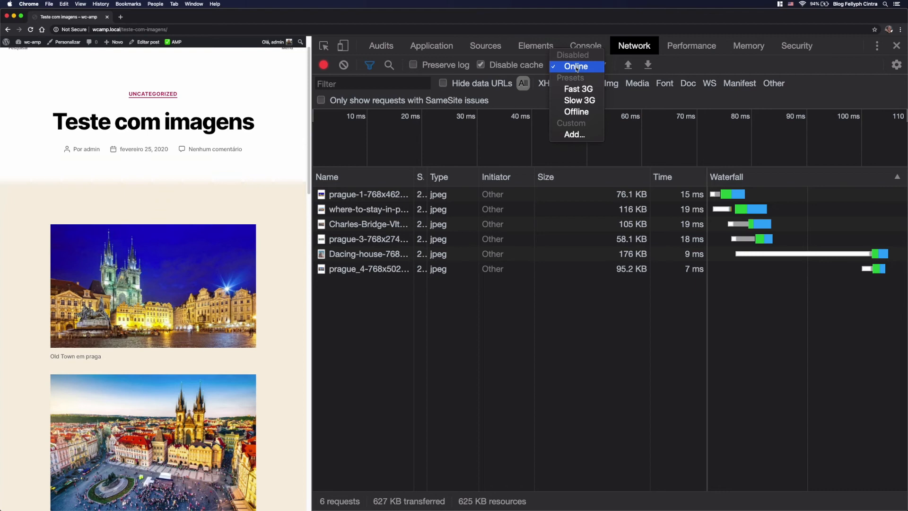
click(587, 103)
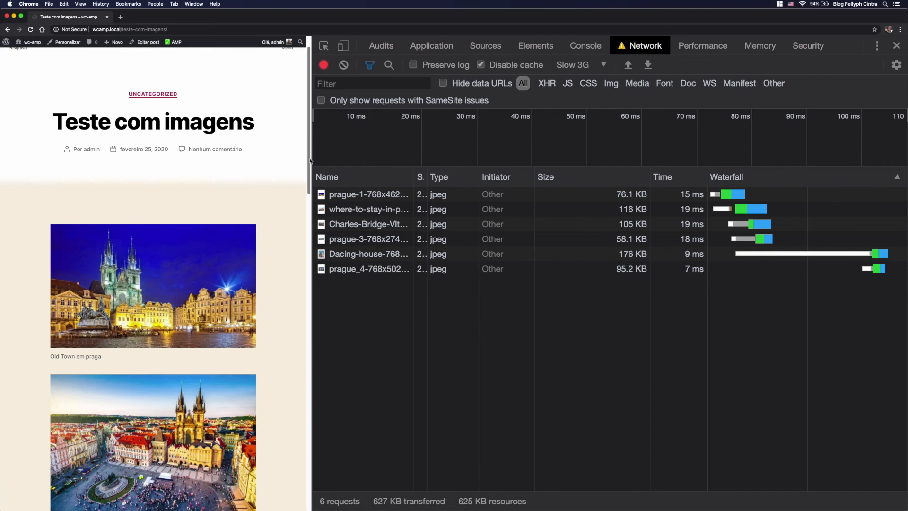
drag(310, 158, 300, 158)
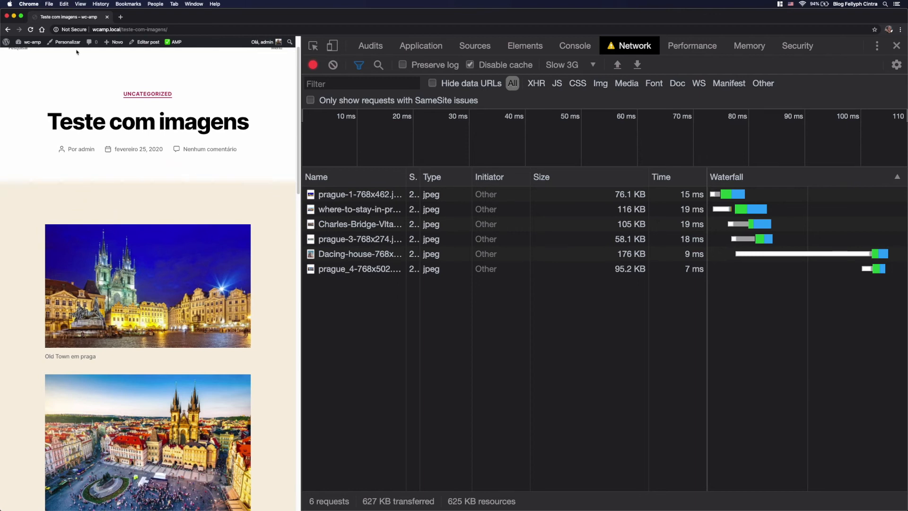
click(30, 29)
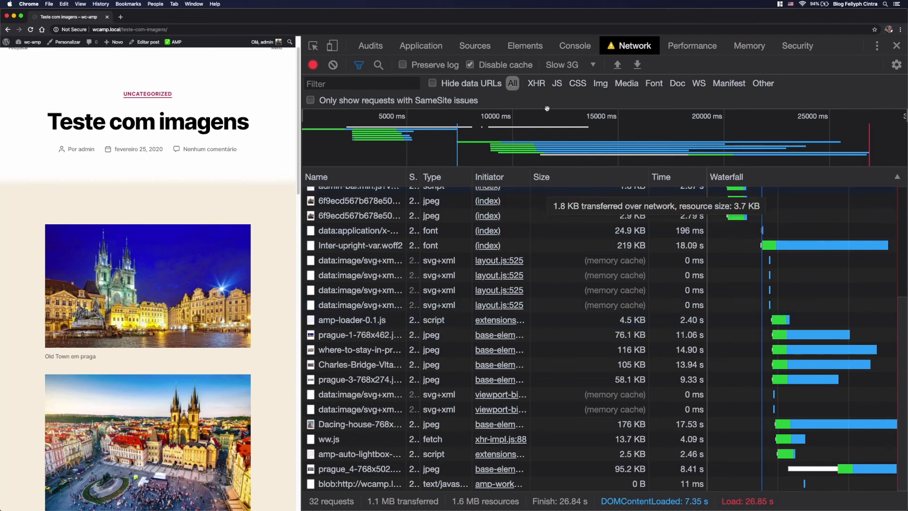
Step: Filter the network requests to images and advance the gallery carousel to "cidade antga" to examine which image files are requested
click(601, 83)
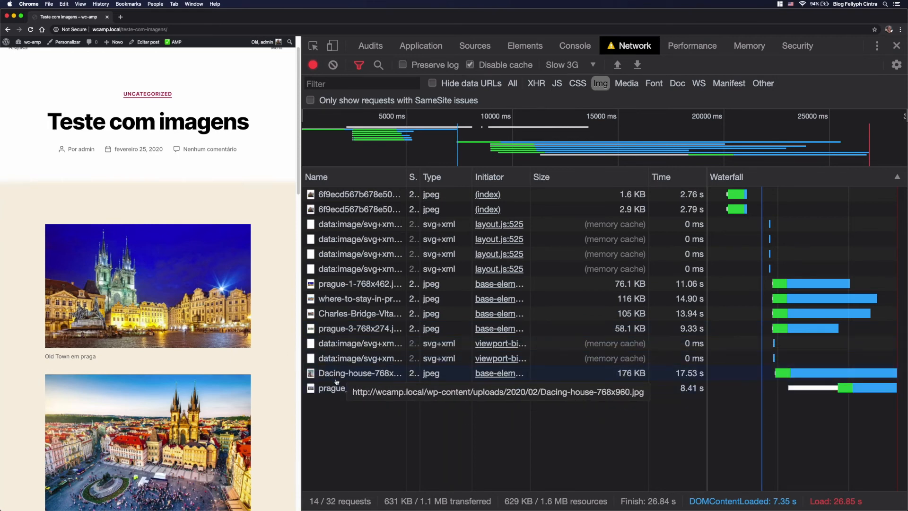
scroll(273, 355, down, 5)
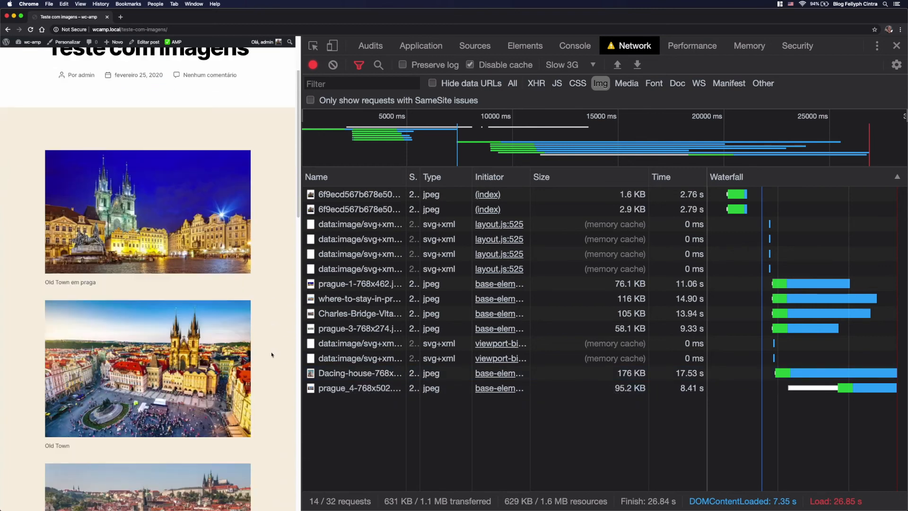
scroll(272, 355, down, 6)
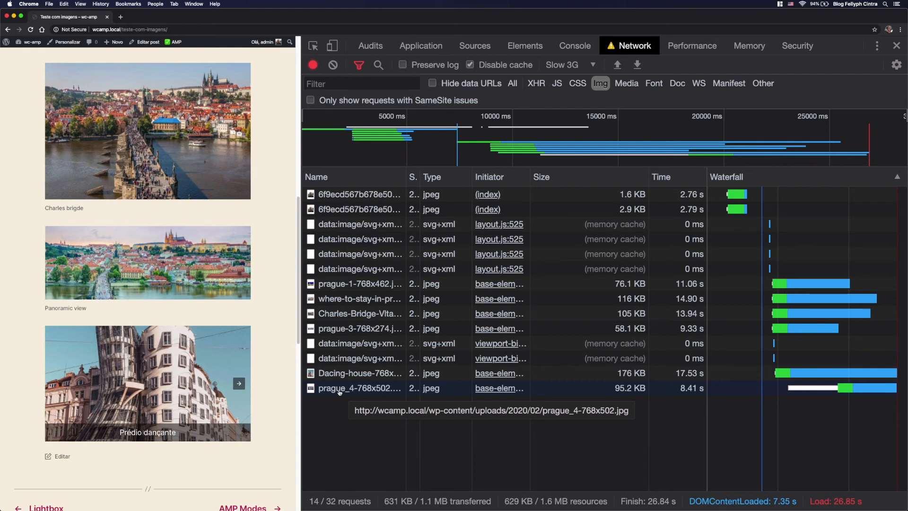
click(239, 384)
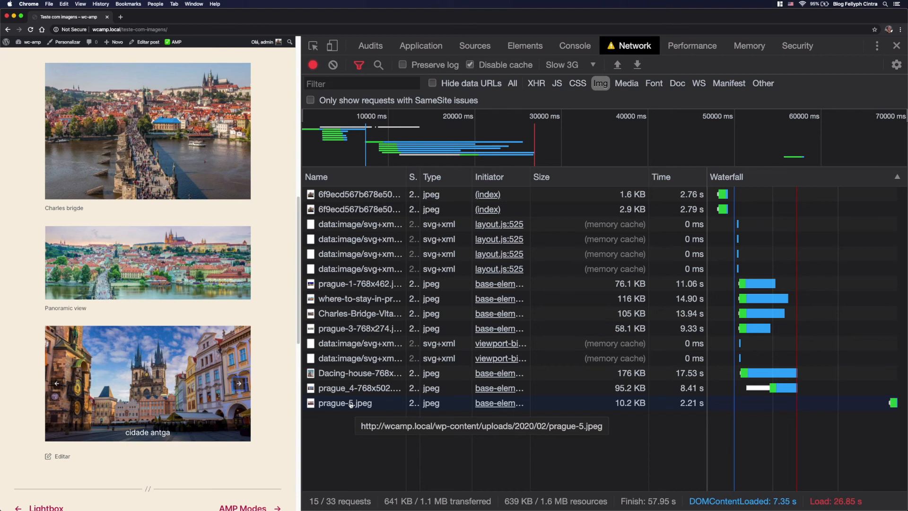
scroll(213, 405, down, 1)
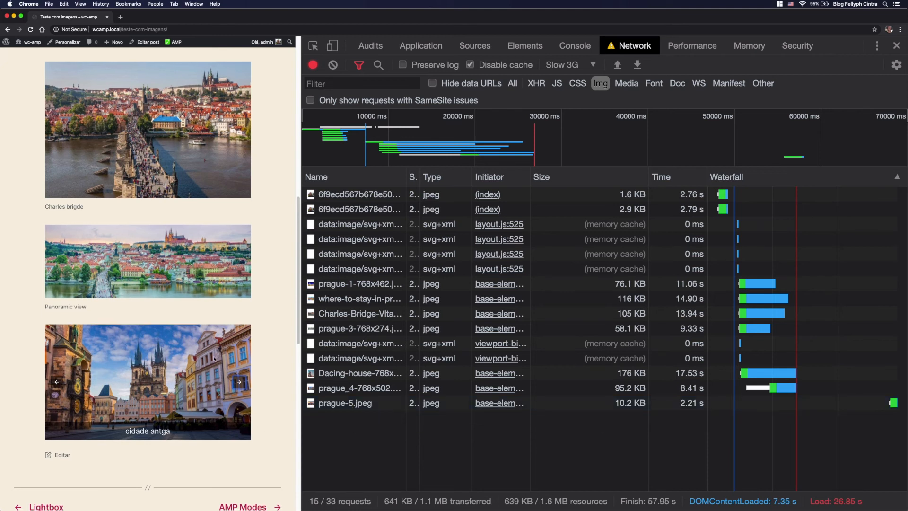
scroll(203, 391, up, 2)
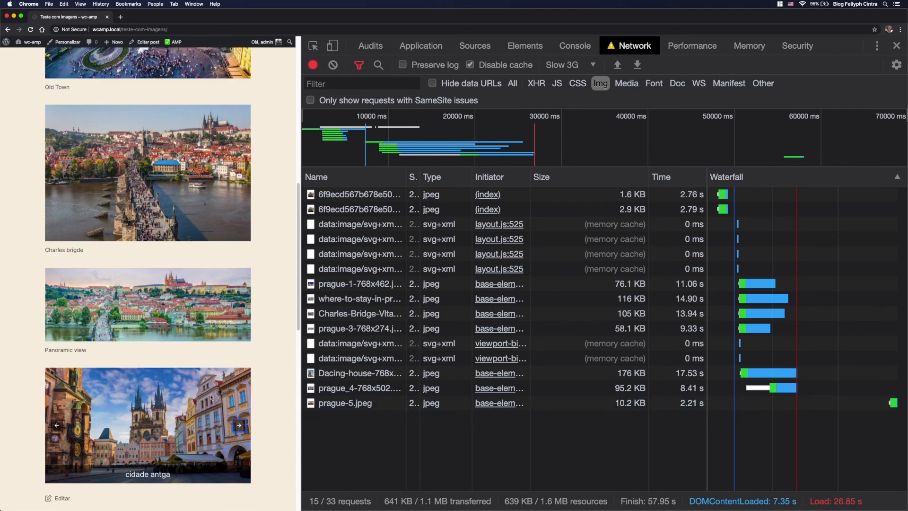
scroll(216, 383, up, 20)
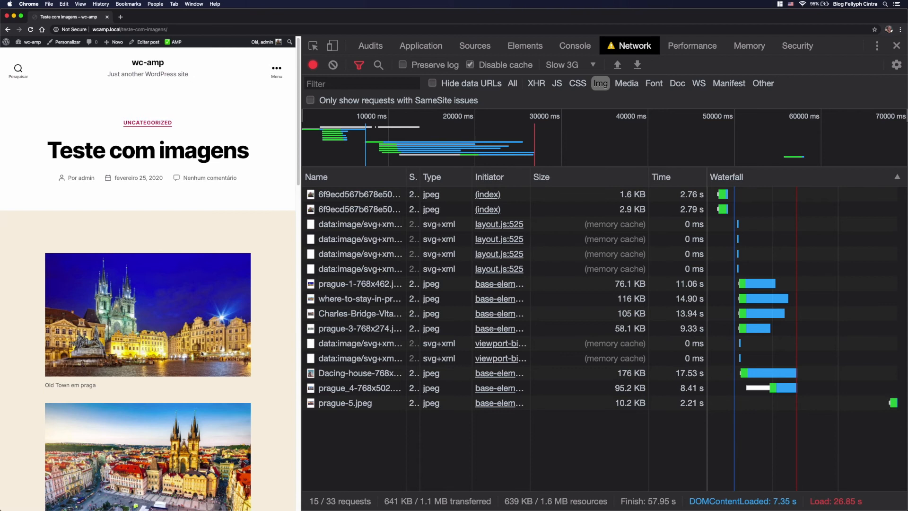
scroll(202, 353, down, 10)
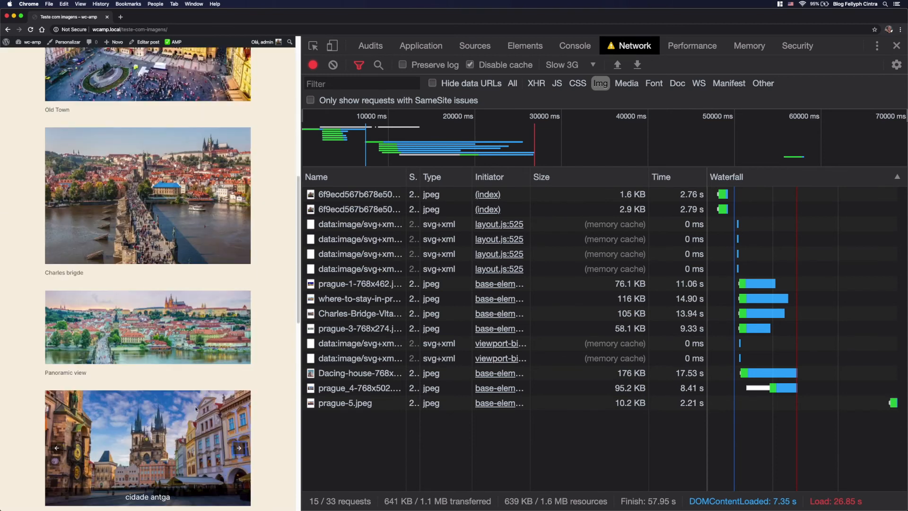
scroll(192, 395, up, 10)
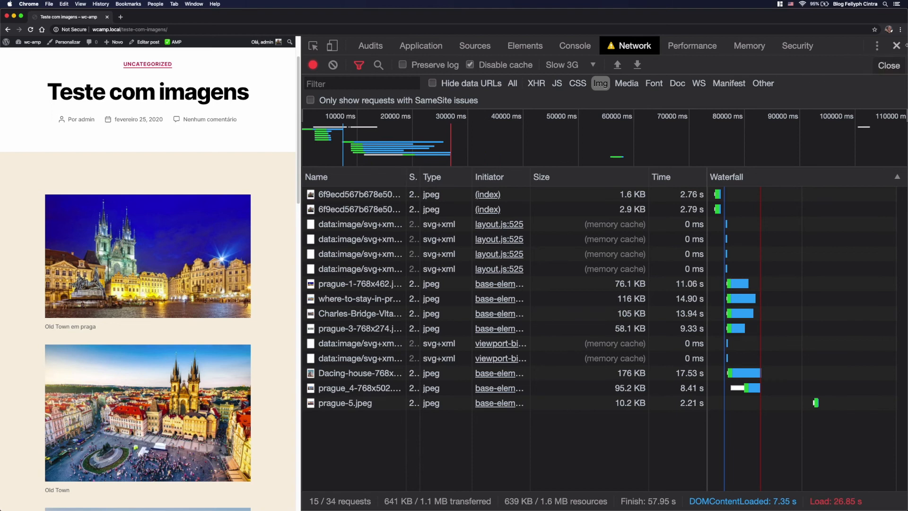
Step: Close the developer tools and view the "Old Town em praga" image in its lightbox, leaving the lightbox again
click(892, 47)
click(511, 216)
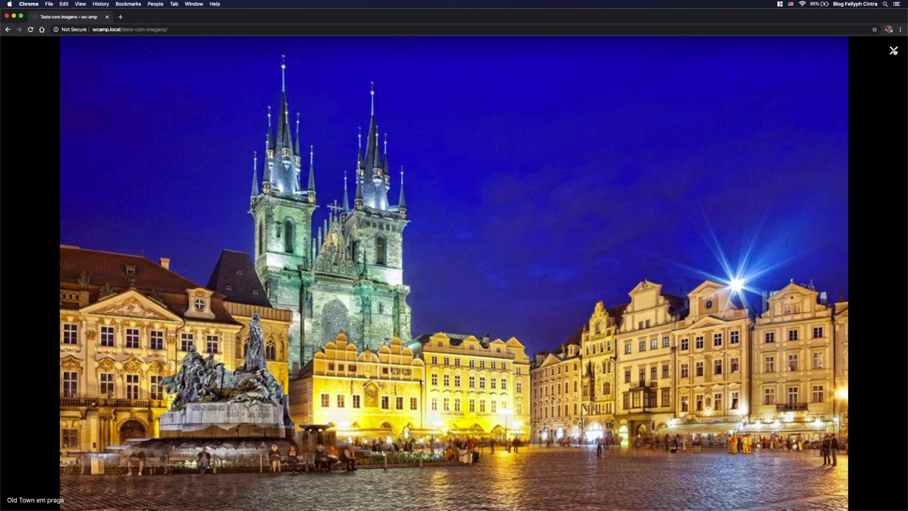
click(894, 51)
Step: Review the captioned images and the gallery carousel on the published post
scroll(408, 199, down, 12)
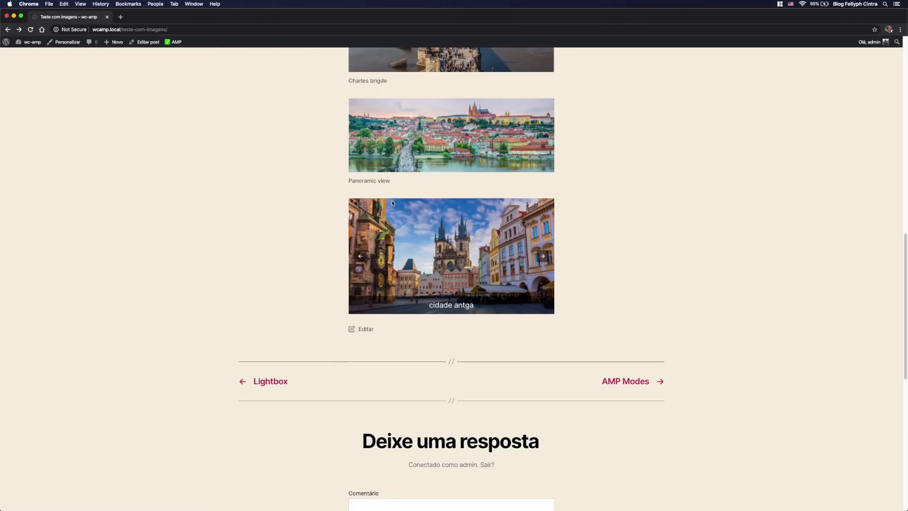
scroll(488, 232, down, 3)
scroll(490, 213, up, 3)
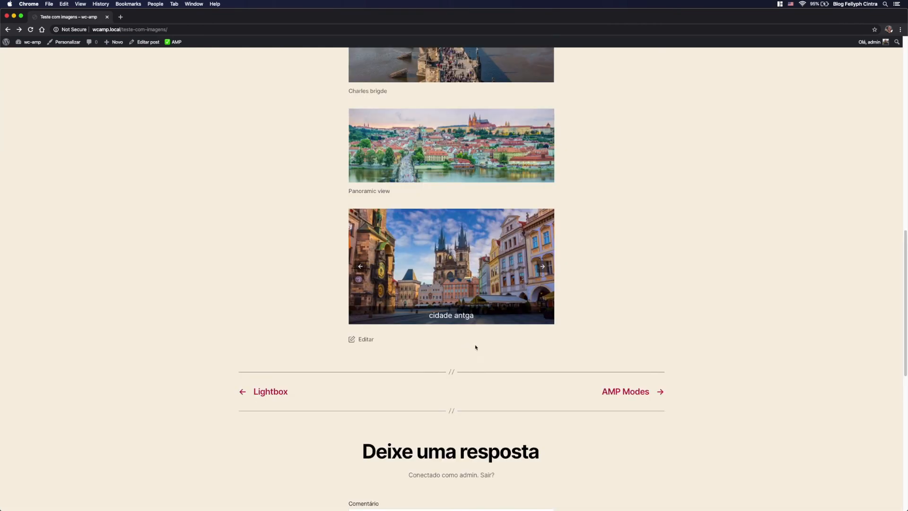
scroll(476, 348, up, 6)
scroll(504, 346, up, 3)
scroll(504, 347, up, 1)
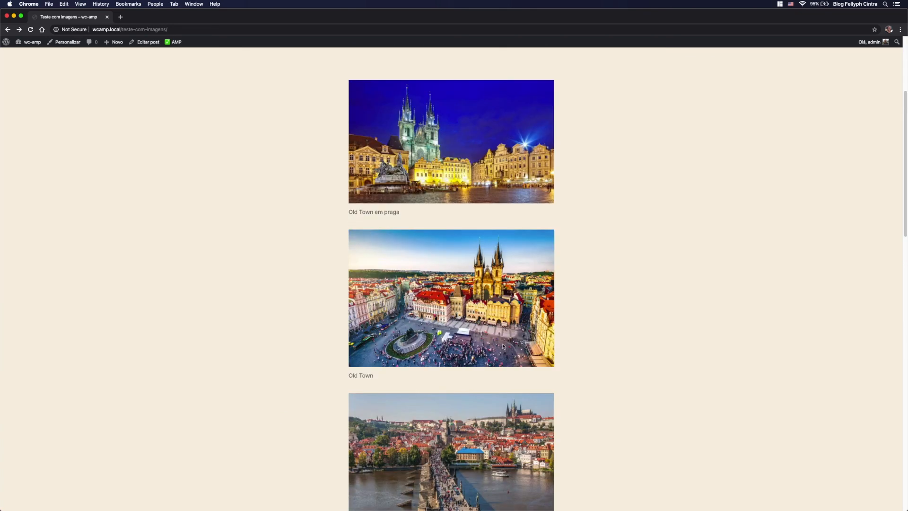
scroll(517, 334, down, 9)
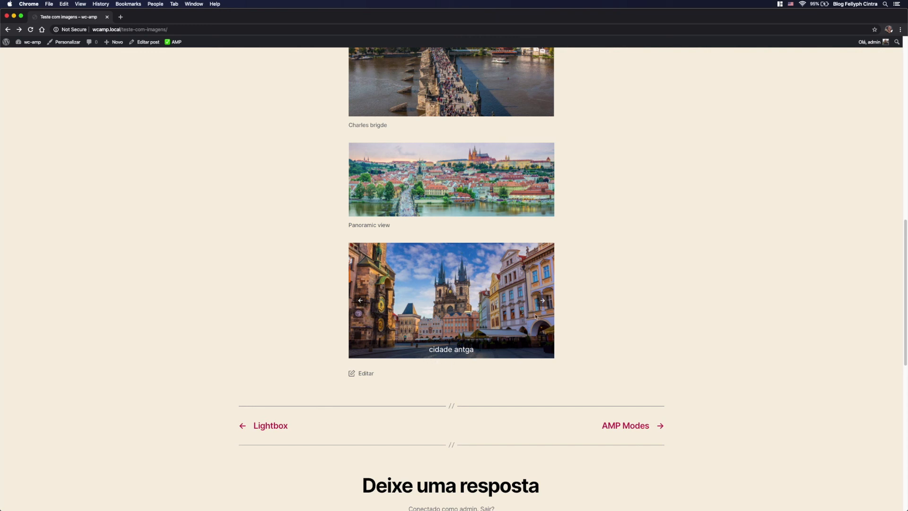
Step: Open the published post for editing and select its gallery to show the block's AMP settings
click(147, 42)
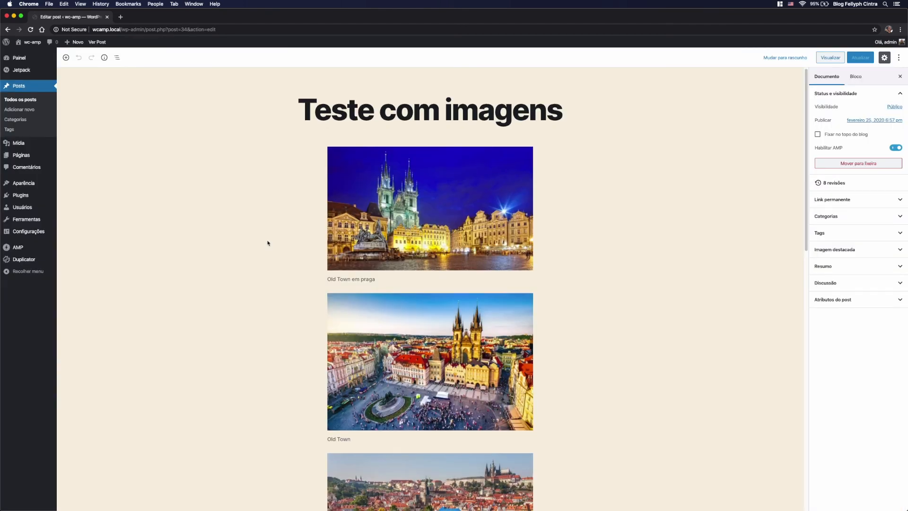
scroll(267, 243, down, 3)
scroll(268, 243, down, 10)
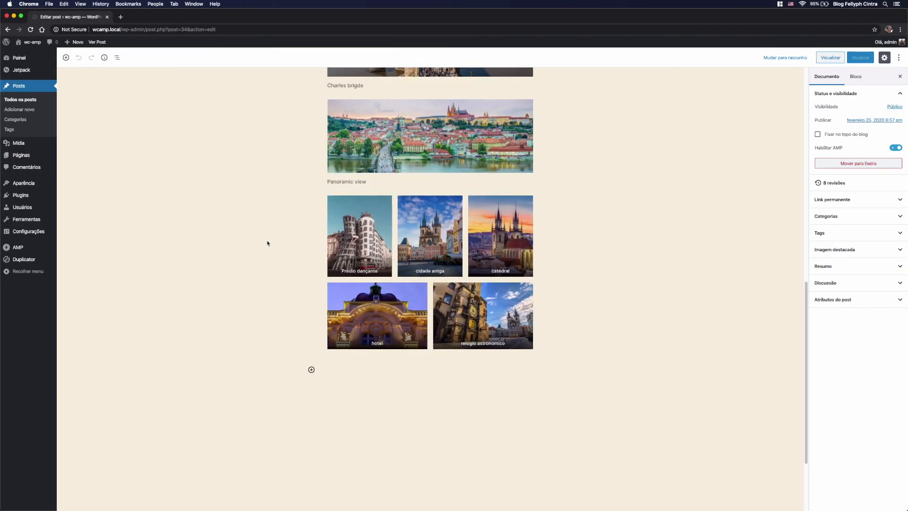
scroll(381, 252, up, 3)
click(385, 264)
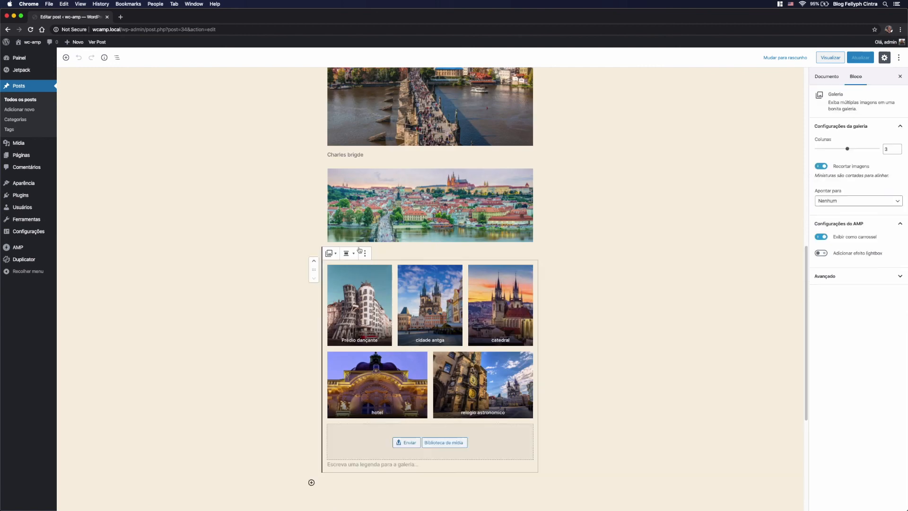
Step: Set the AMP layout of the "Old Town" image to Responsivo
scroll(382, 207, up, 3)
scroll(381, 207, up, 4)
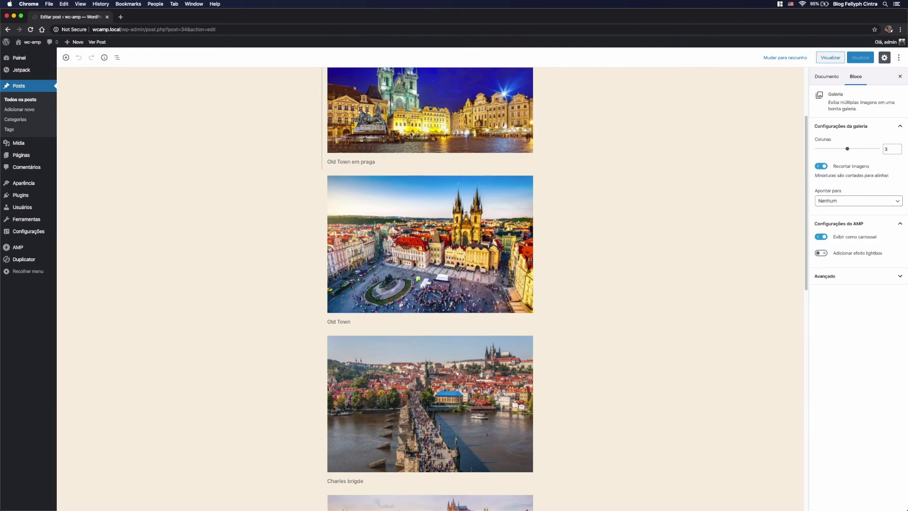
click(482, 268)
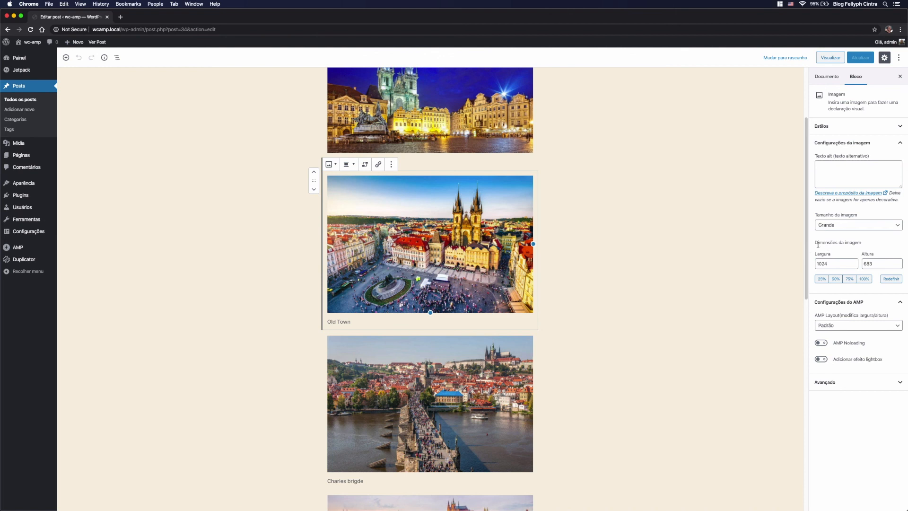
click(851, 330)
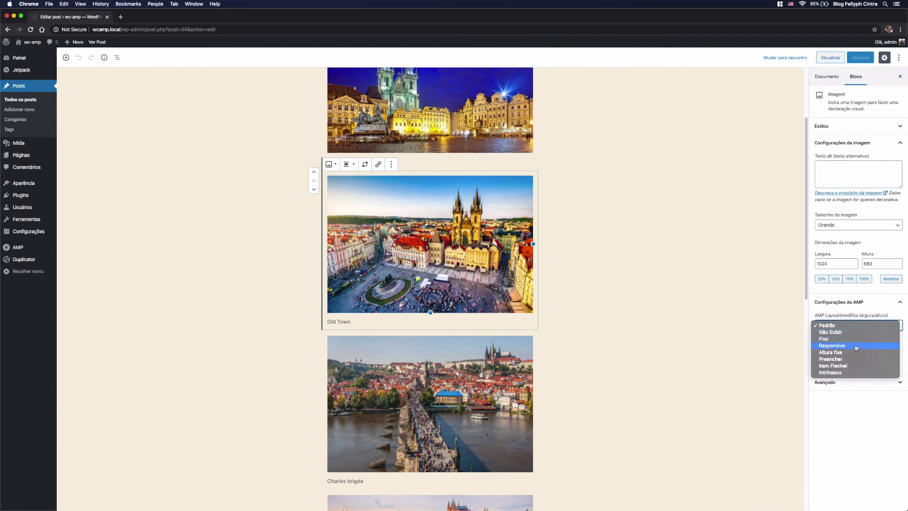
click(856, 348)
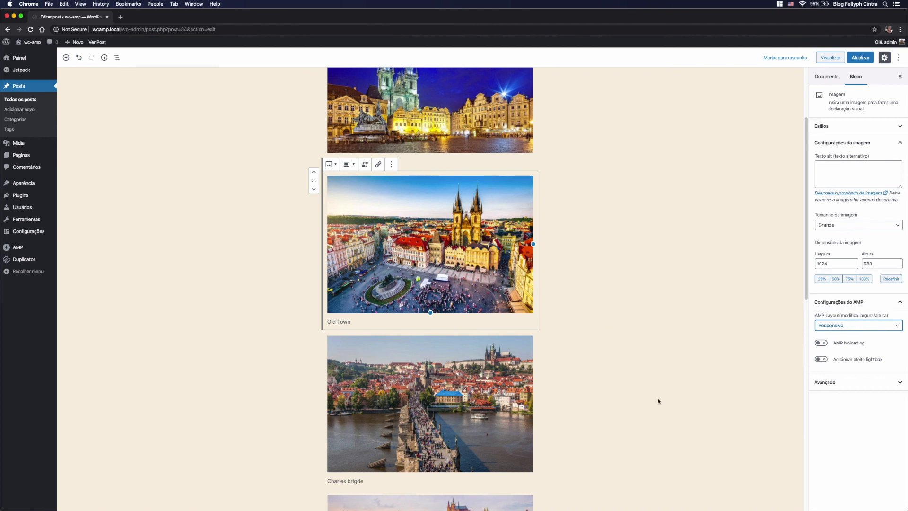
scroll(658, 401, down, 3)
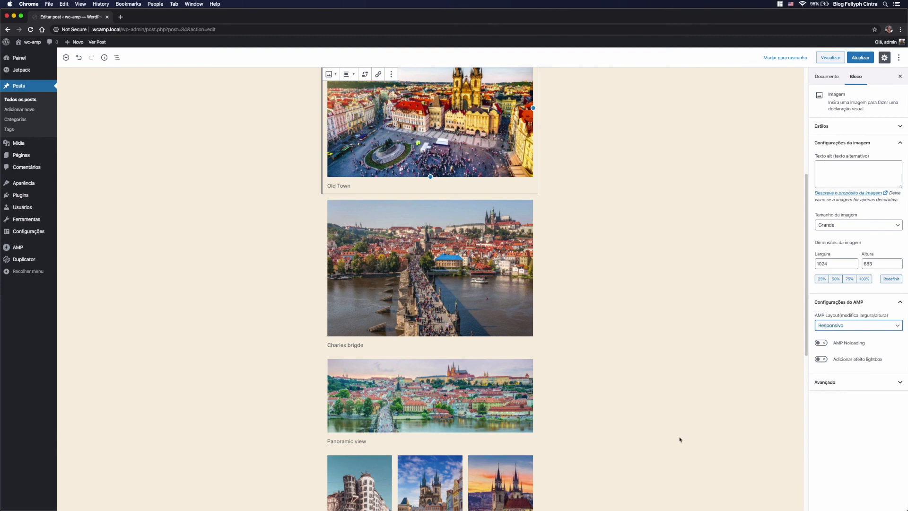
scroll(680, 440, down, 5)
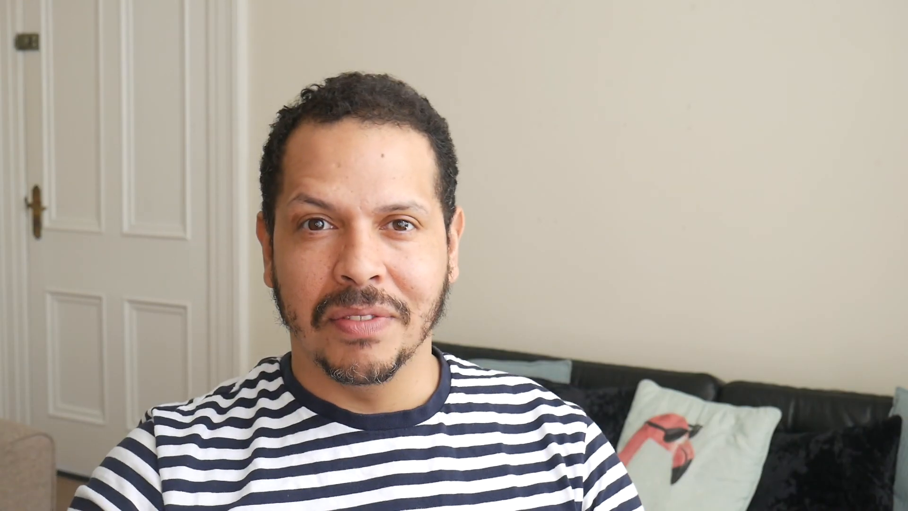